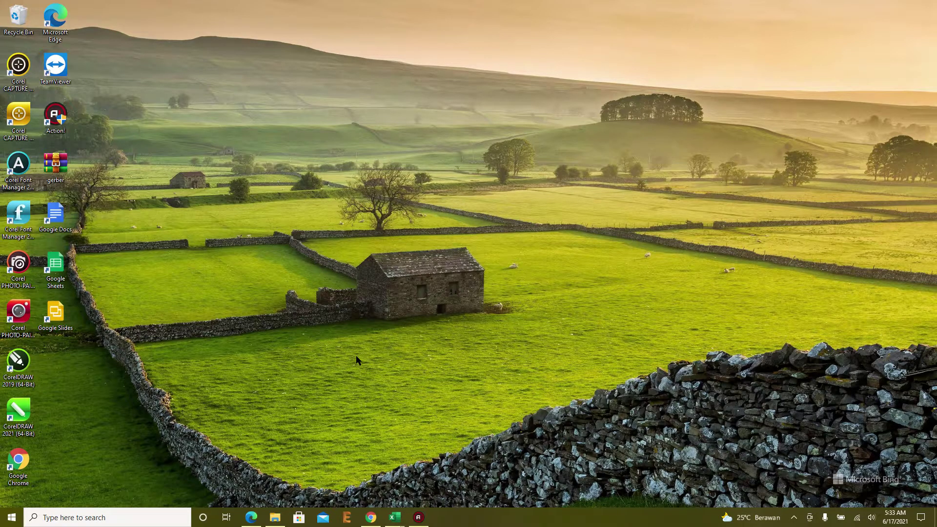
Browse File Explorer to Local Disk (C:) > EAGLE 8.5.0 and select the eagle application.
click(275, 517)
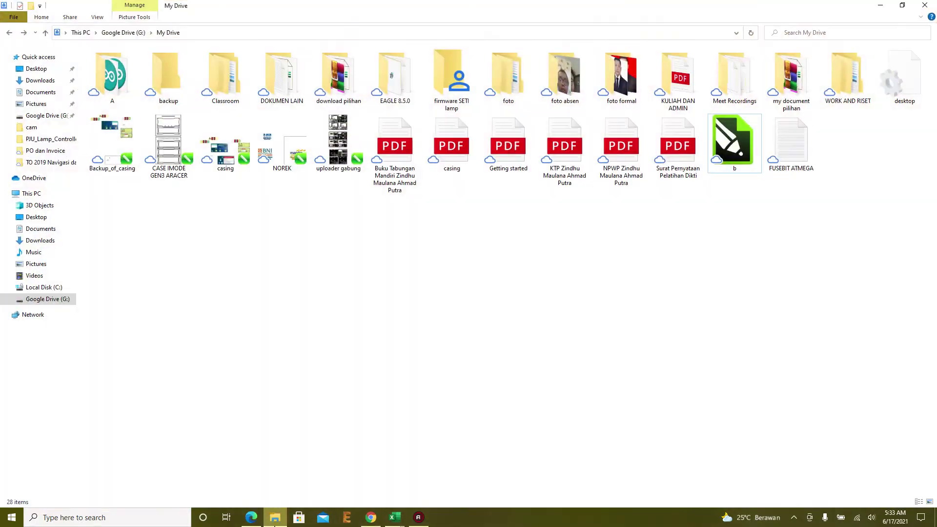
click(48, 288)
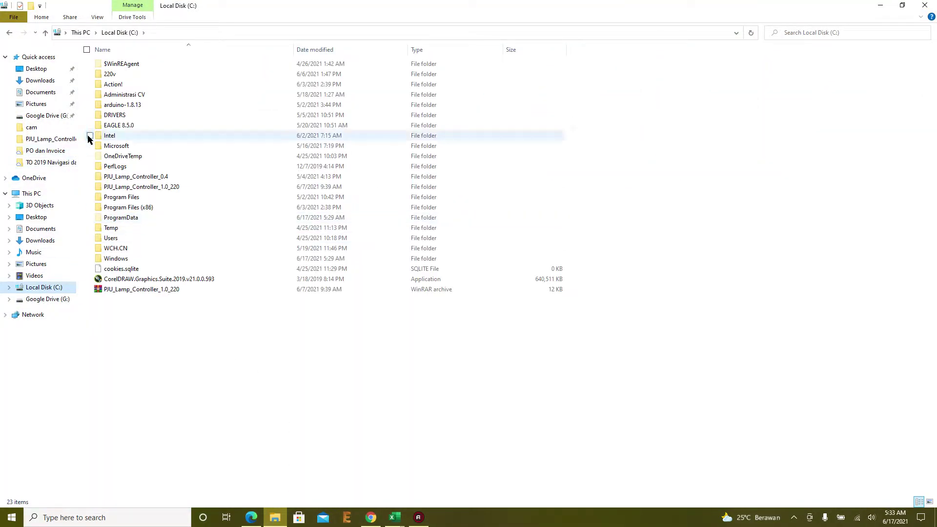
mouse_move(113, 127)
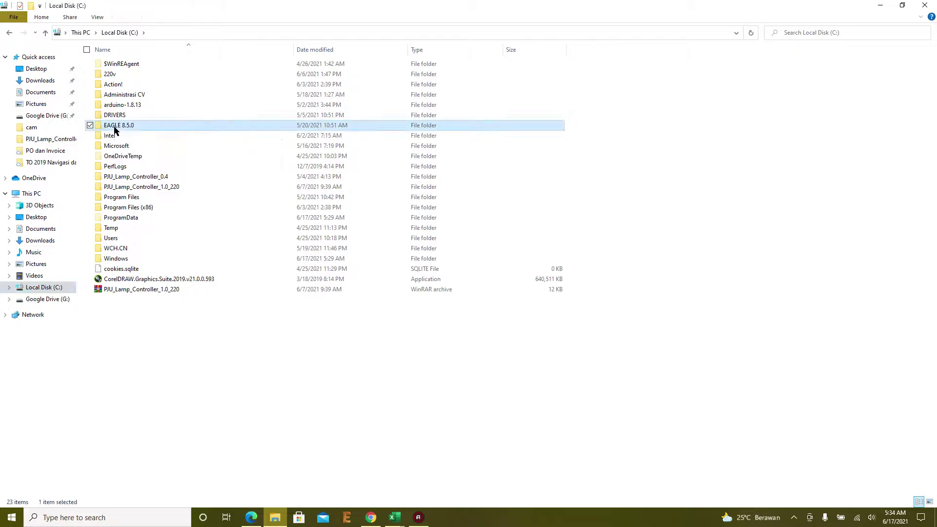
double_click(115, 126)
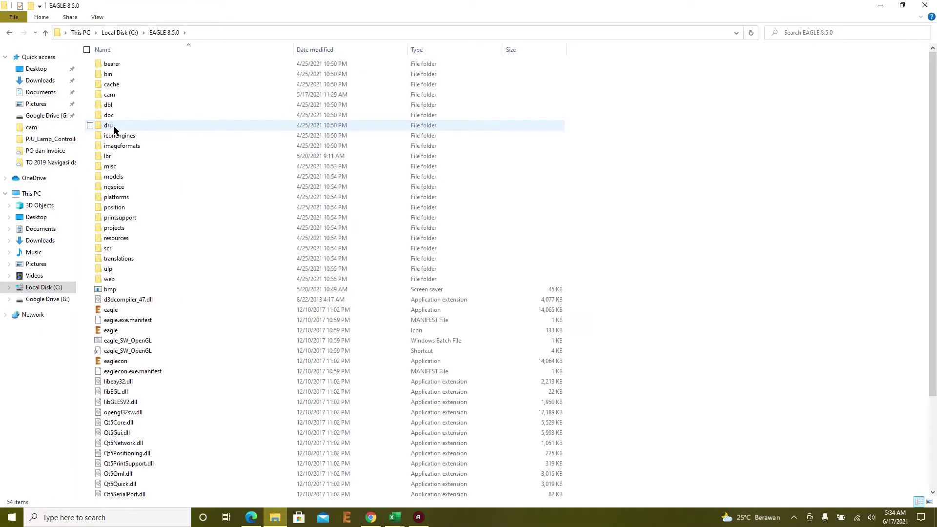
click(111, 311)
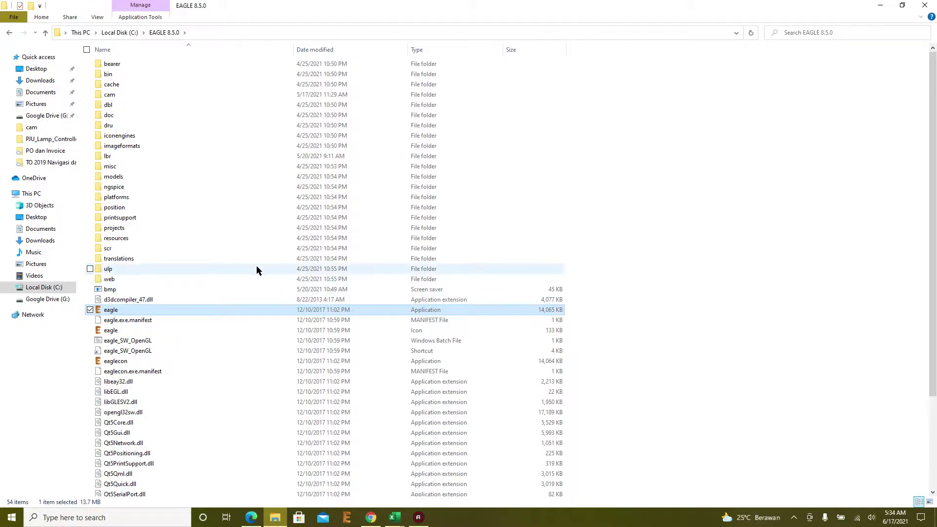
Launch eagle.exe, minimize File Explorer, and move the sign-in prompt aside.
double_click(161, 309)
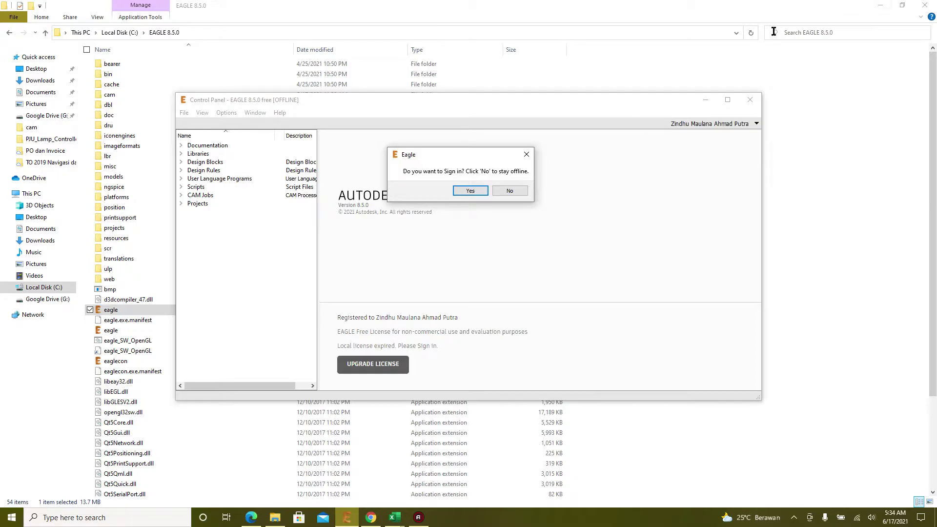
click(880, 7)
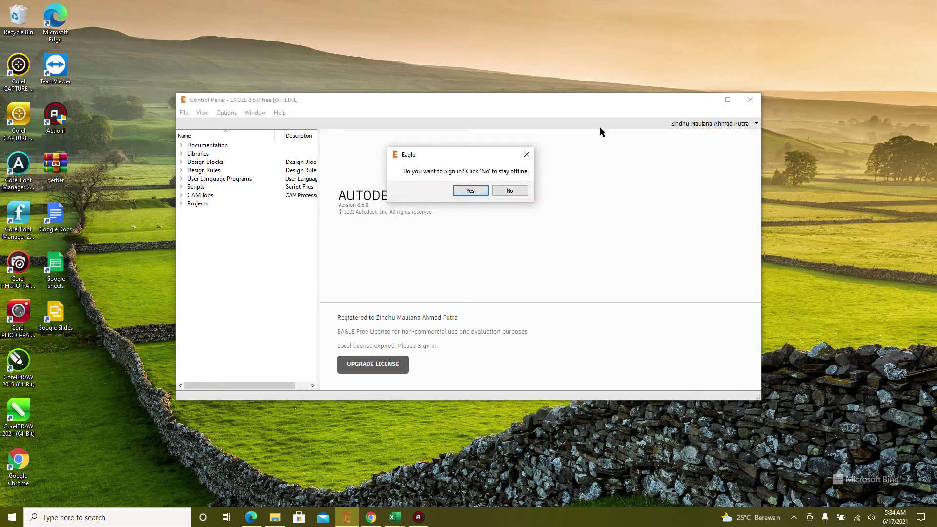
drag(466, 153, 628, 155)
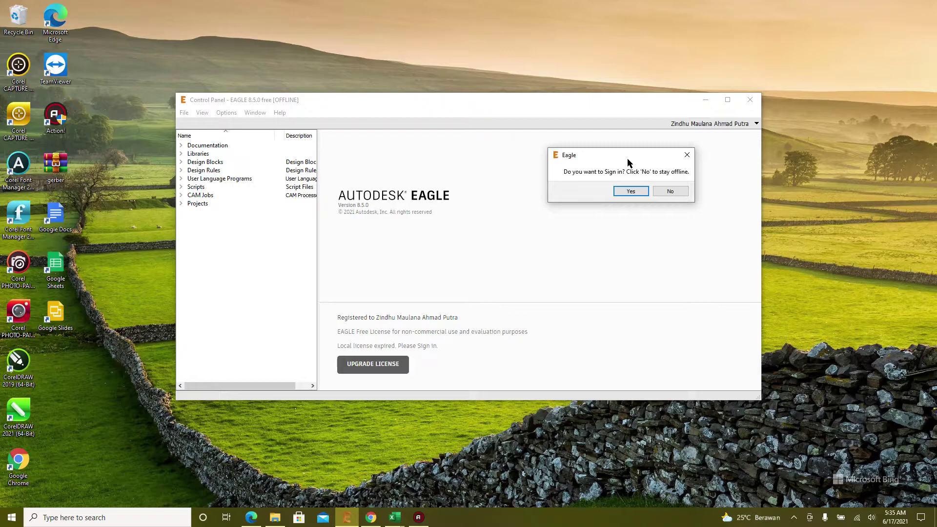
Accept signing in and enter the Autodesk account e-mail address.
click(629, 190)
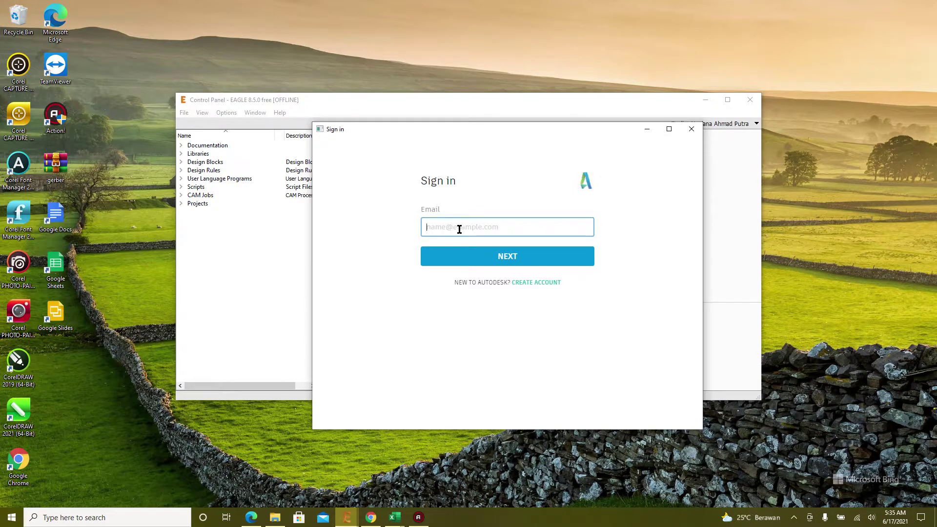
click(485, 263)
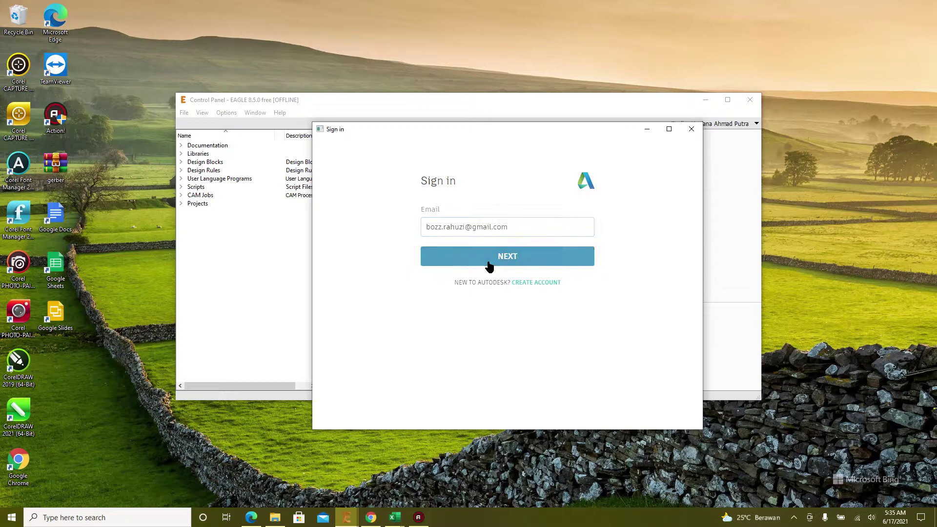
Enter the account password and the texted six-digit security code to finish signing in.
key(Return)
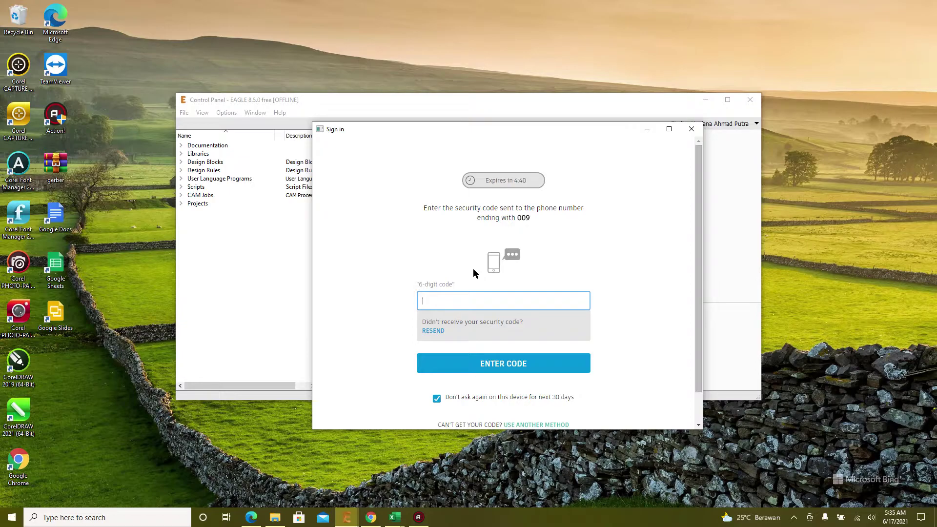
click(515, 362)
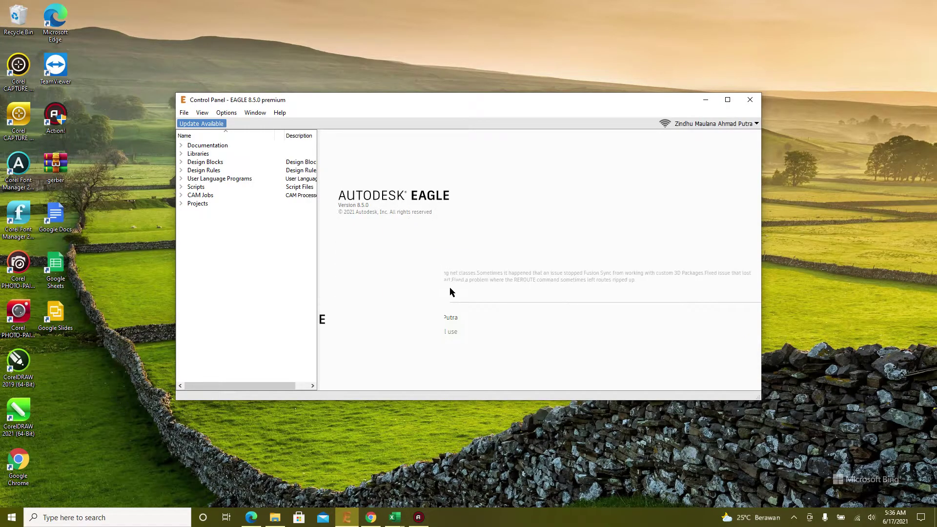
Move the signed-in EAGLE 8.5.0 premium Control Panel window up and to the right.
drag(435, 101, 517, 85)
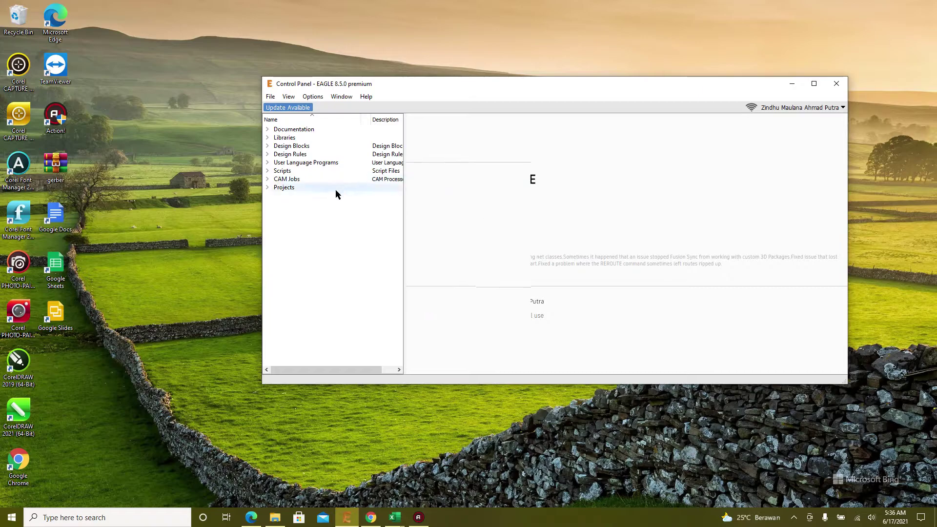
drag(478, 89, 490, 126)
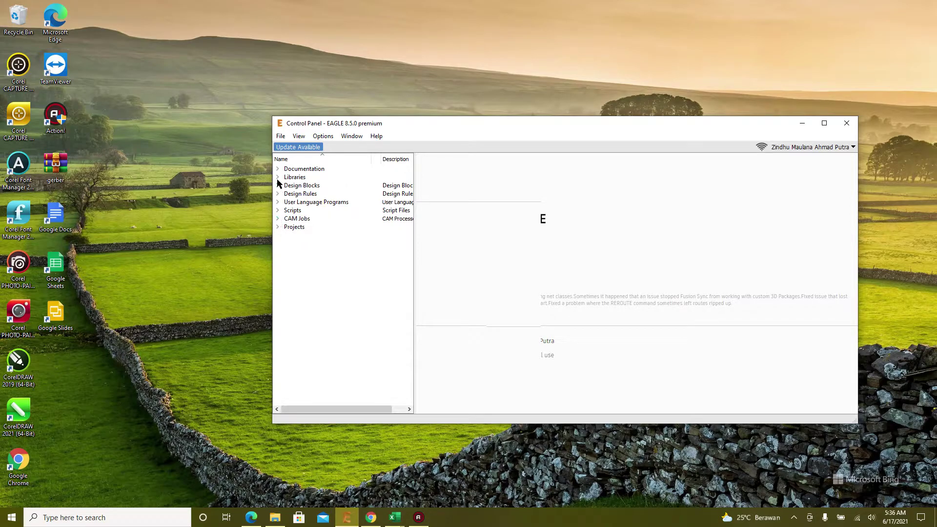
Look through the File, View, Window and Help menus, then show the File > New document types.
click(281, 136)
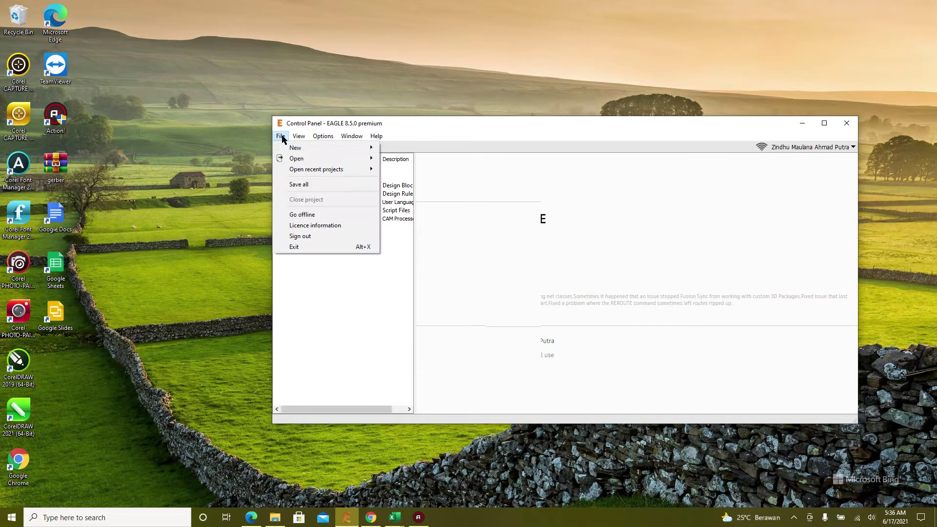
click(282, 137)
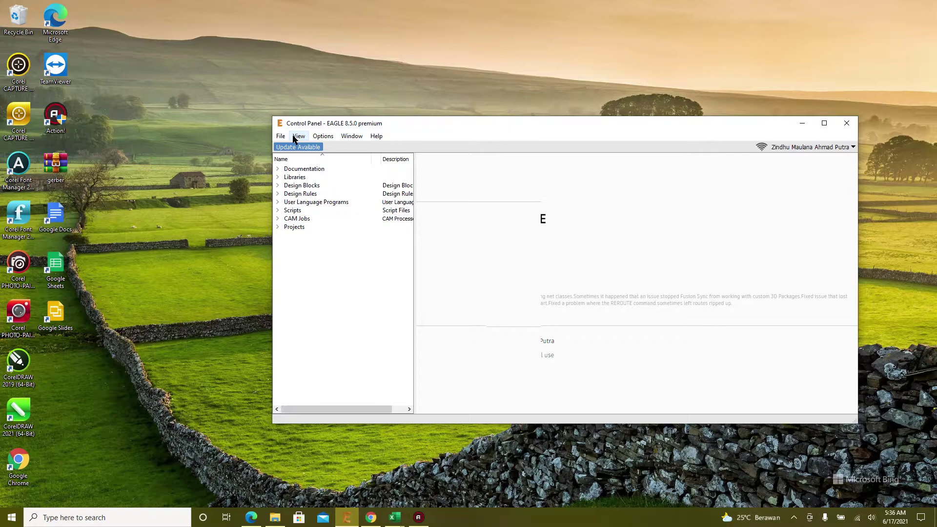
click(283, 137)
click(283, 137)
click(282, 137)
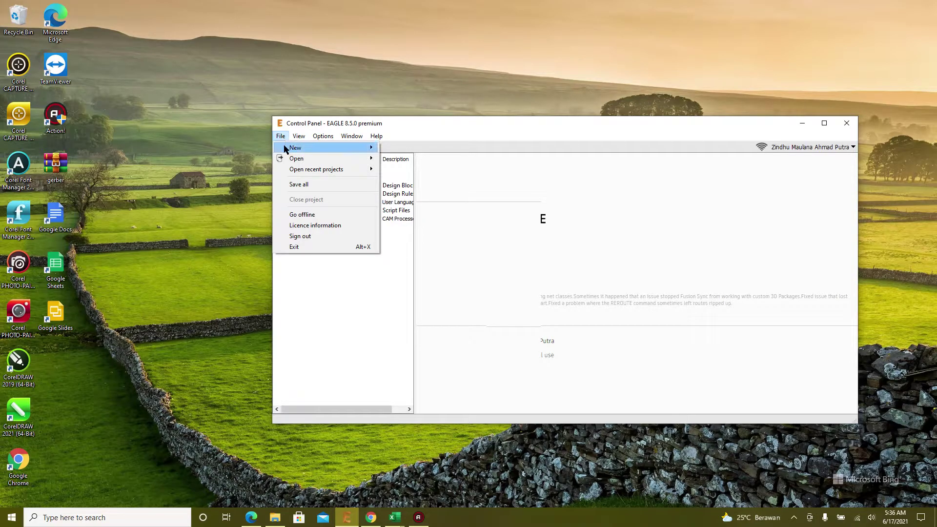
mouse_move(285, 148)
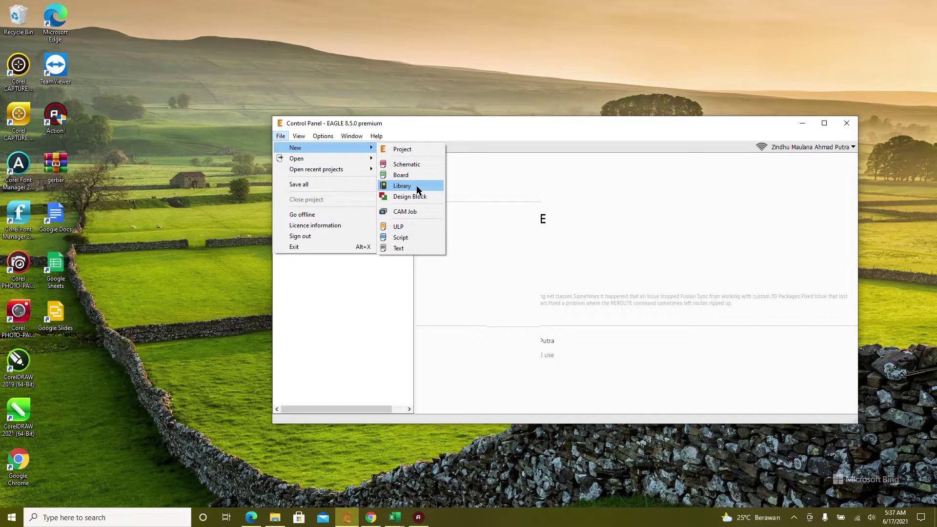
mouse_move(358, 159)
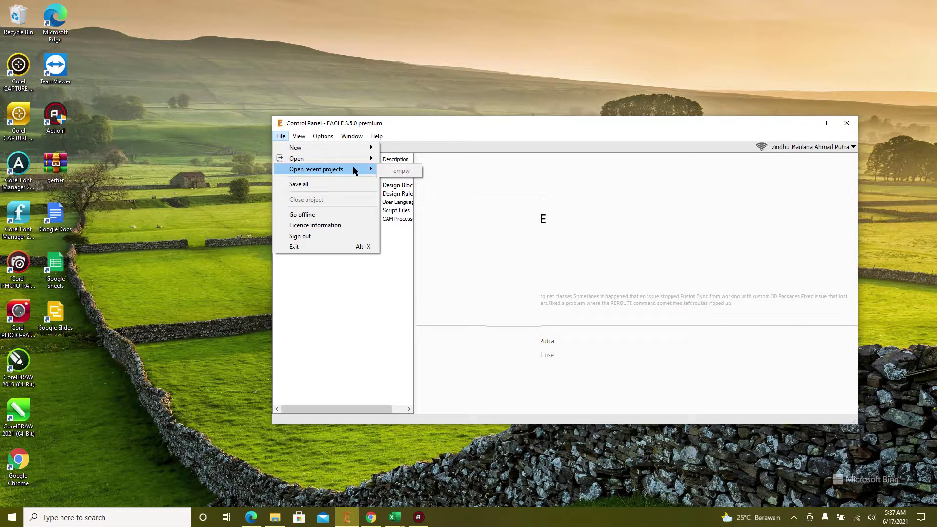
mouse_move(308, 136)
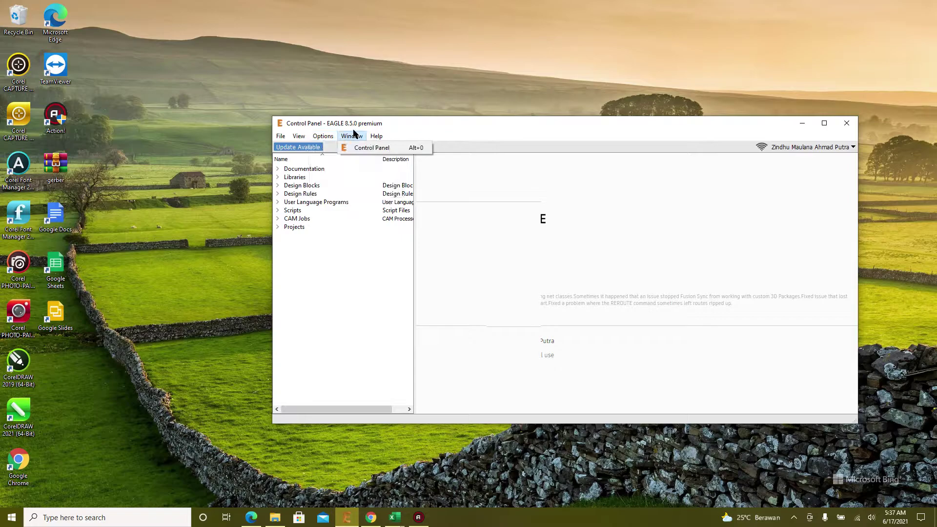
mouse_move(375, 135)
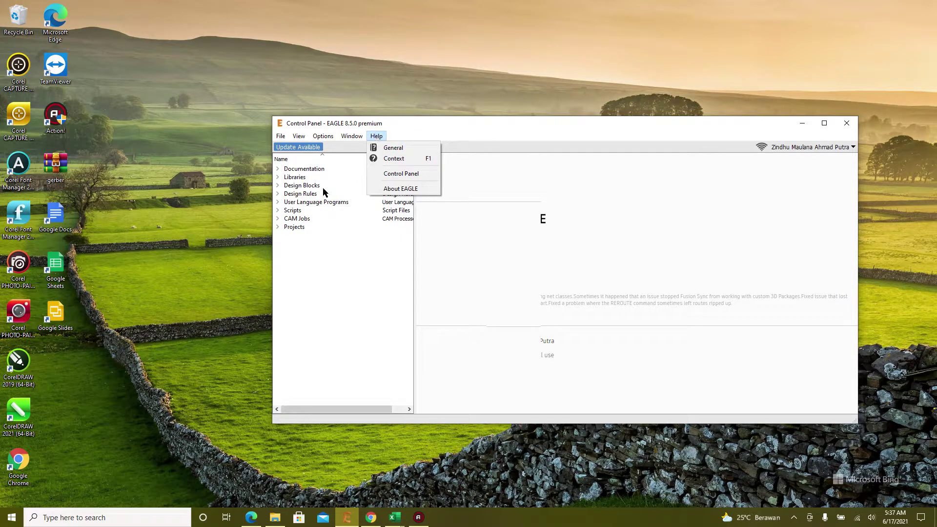
click(335, 266)
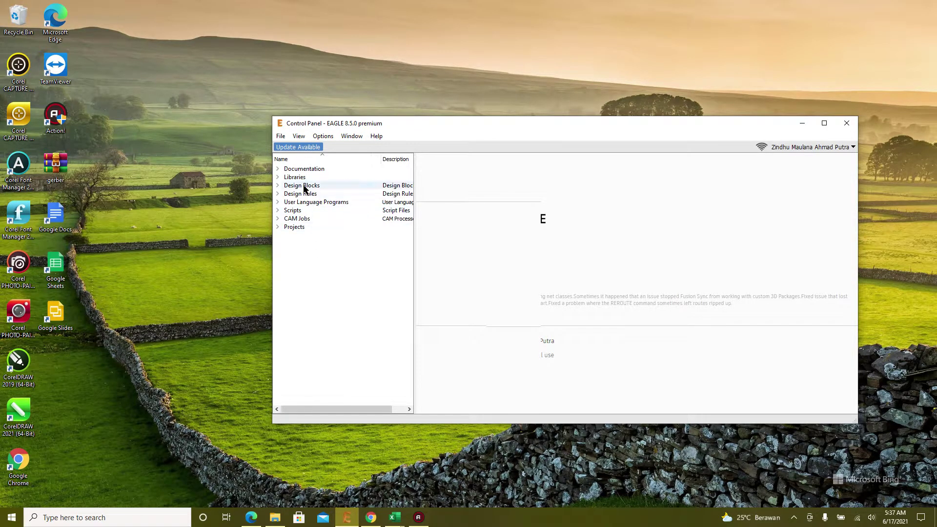
click(281, 138)
mouse_move(289, 147)
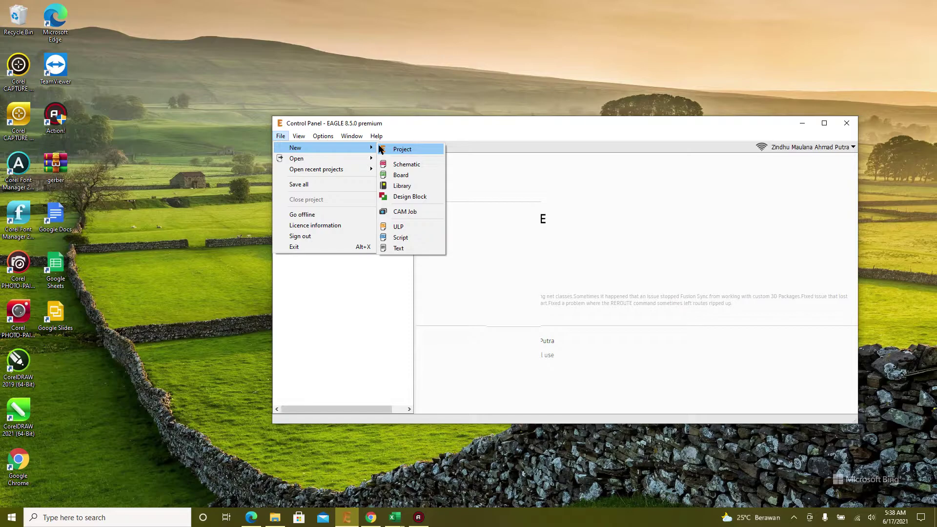
Create a new blank untitled.sch schematic and activate the Show tool.
click(400, 164)
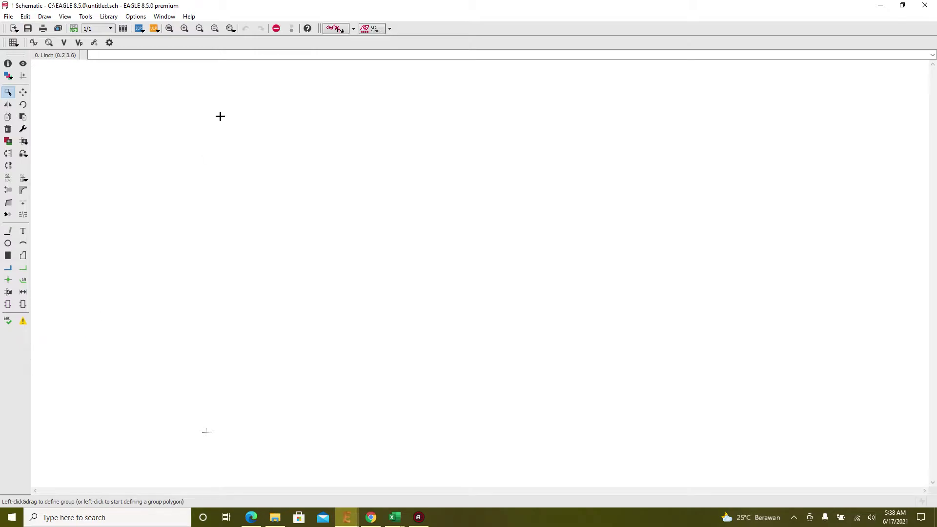
click(23, 64)
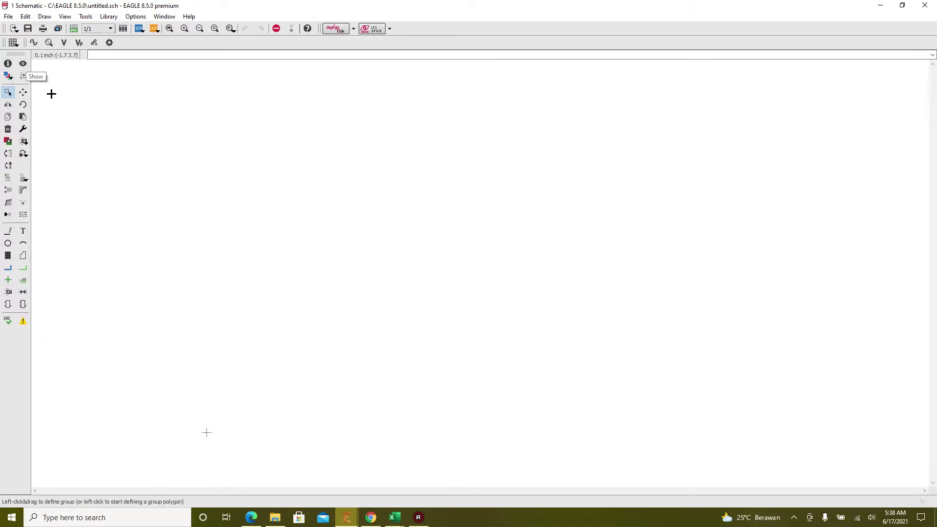